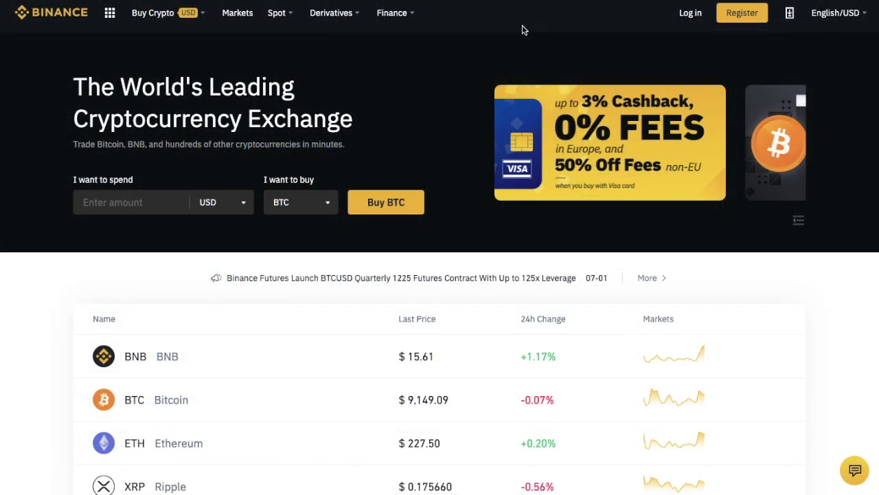
# - Expand the optional referral ID section of the account registration form
pyautogui.moveTo(403, 15)
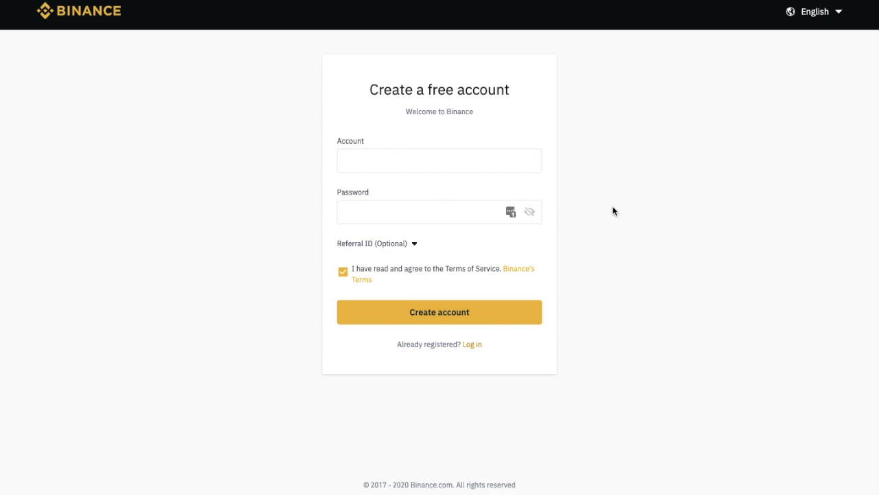
pyautogui.click(414, 244)
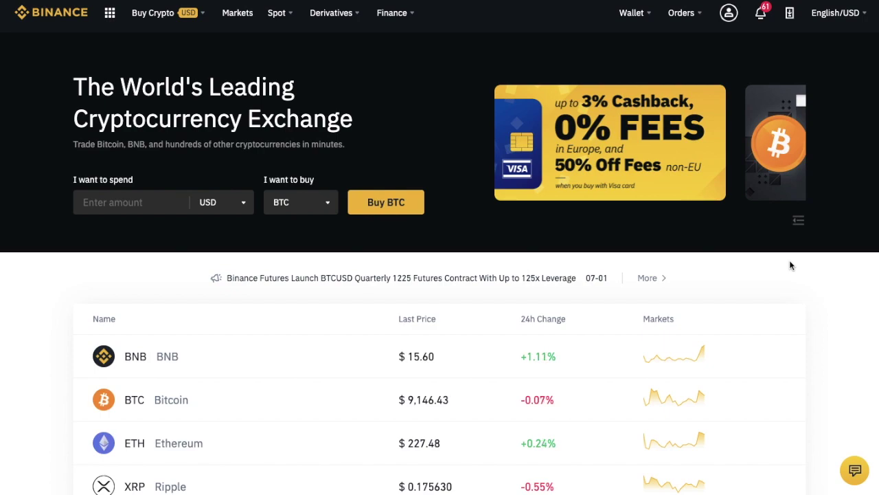
# - Open the spot wallet balances and go to the deposit page for Ethereum (ETH)
pyautogui.moveTo(198, 20)
pyautogui.moveTo(634, 13)
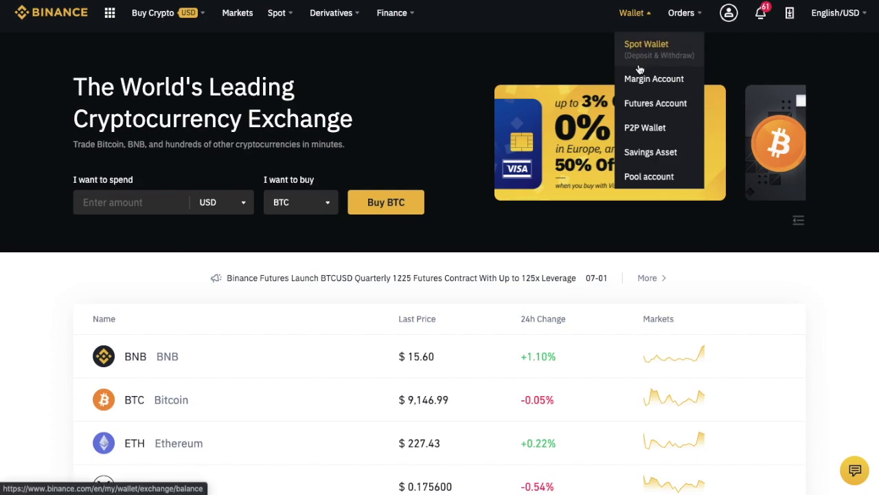
pyautogui.click(674, 57)
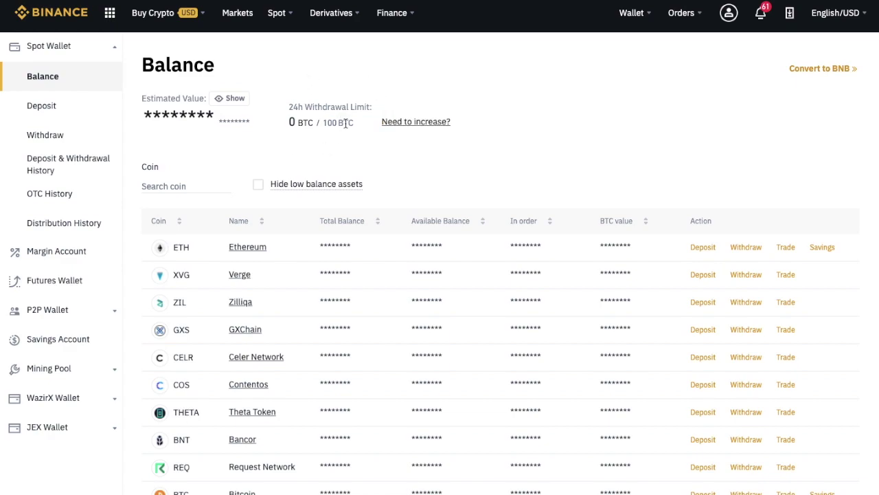
pyautogui.scroll(-1, 345, 122)
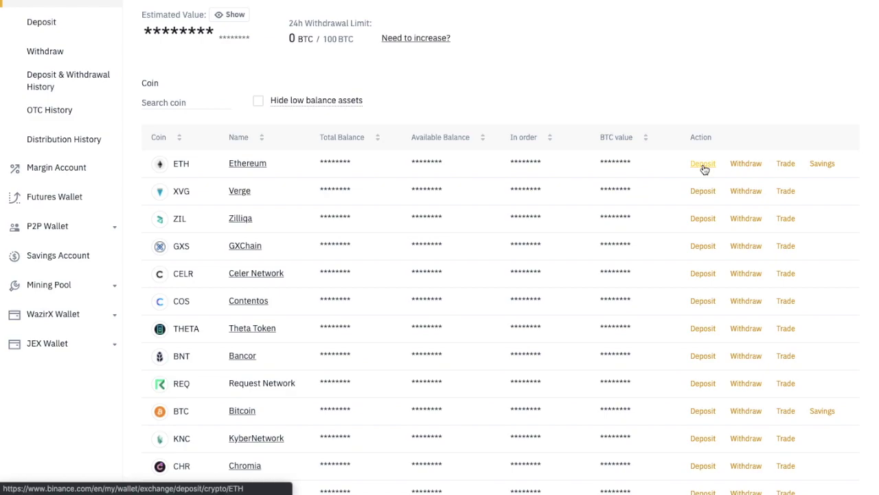
pyautogui.click(703, 165)
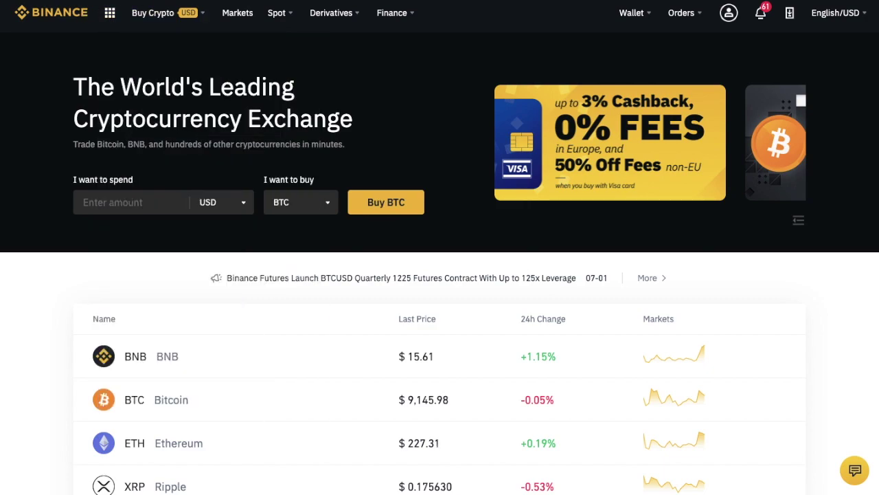
# - Open the security settings of the account
pyautogui.moveTo(725, 23)
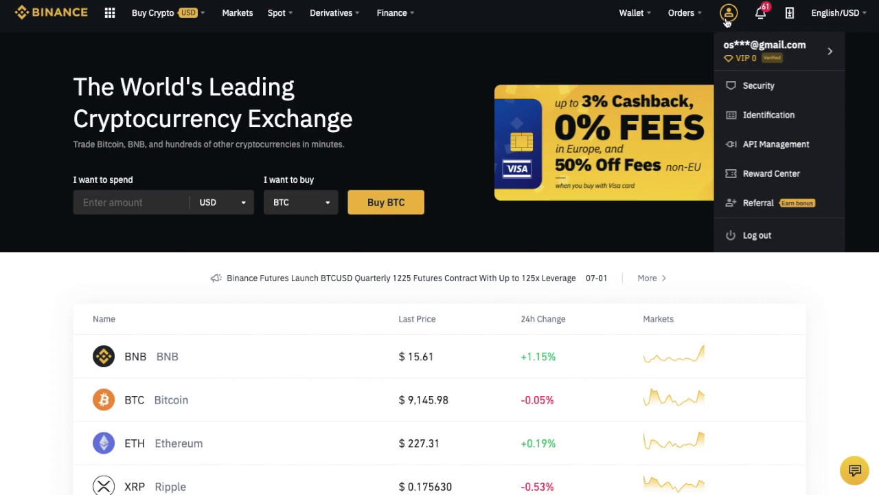
pyautogui.click(735, 87)
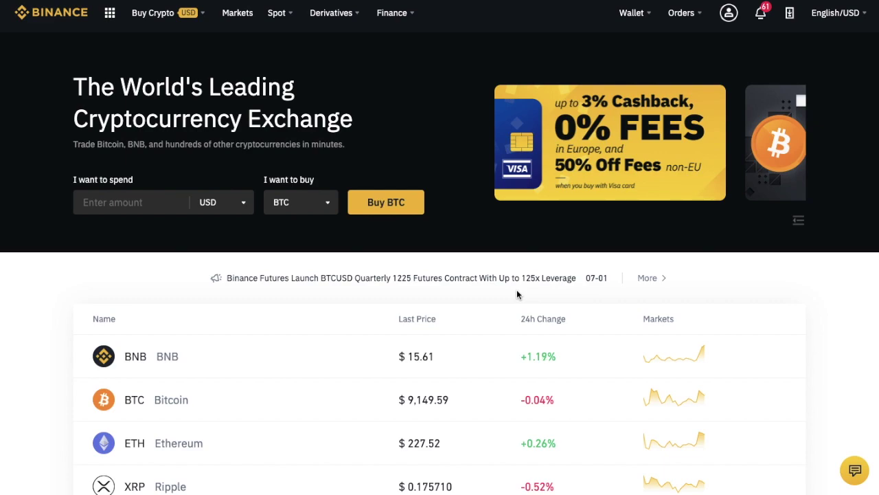
# - Open the full market list from the home page and examine the trading pairs under BTC Markets
pyautogui.scroll(-4, 517, 294)
pyautogui.click(453, 407)
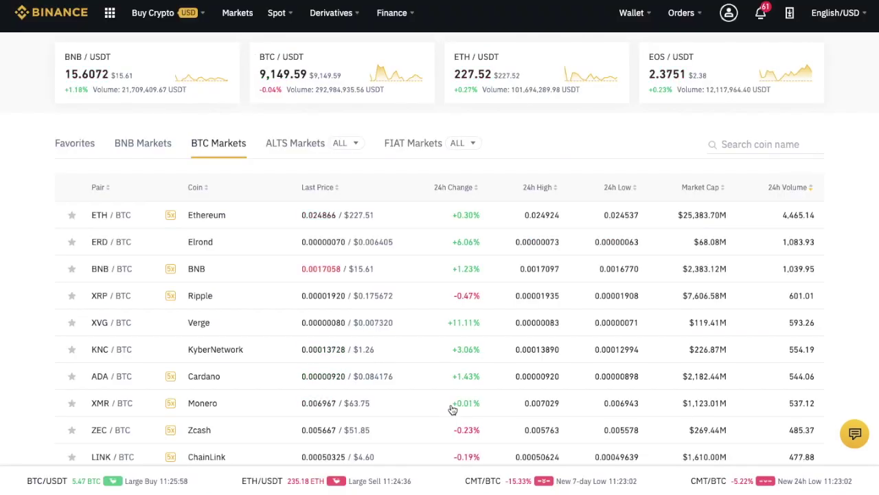
pyautogui.scroll(-5, 453, 410)
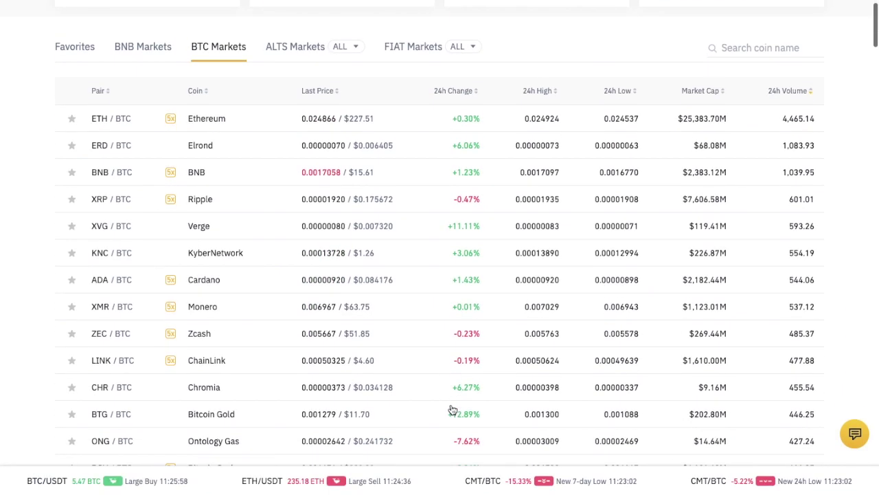
pyautogui.scroll(-7, 453, 410)
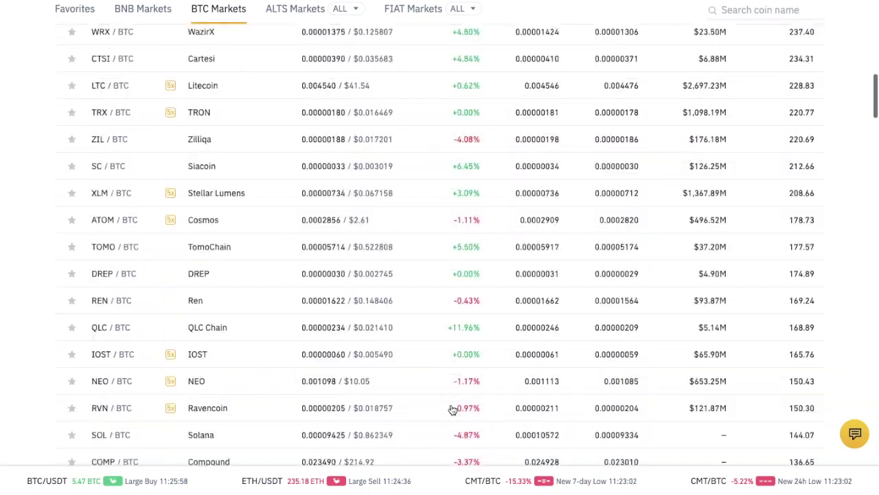
pyautogui.scroll(12, 452, 410)
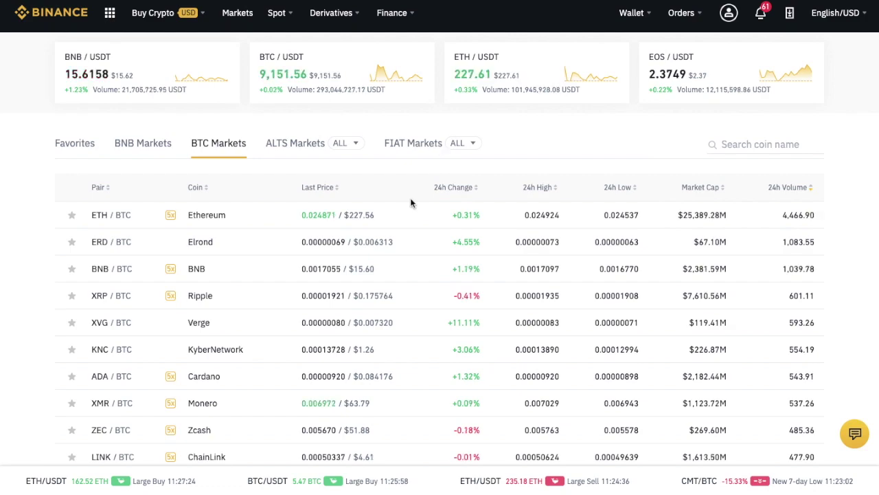
# - Open the Classic spot trading view, load the BAT/ETH pair and mark it as a favorite
pyautogui.moveTo(291, 24)
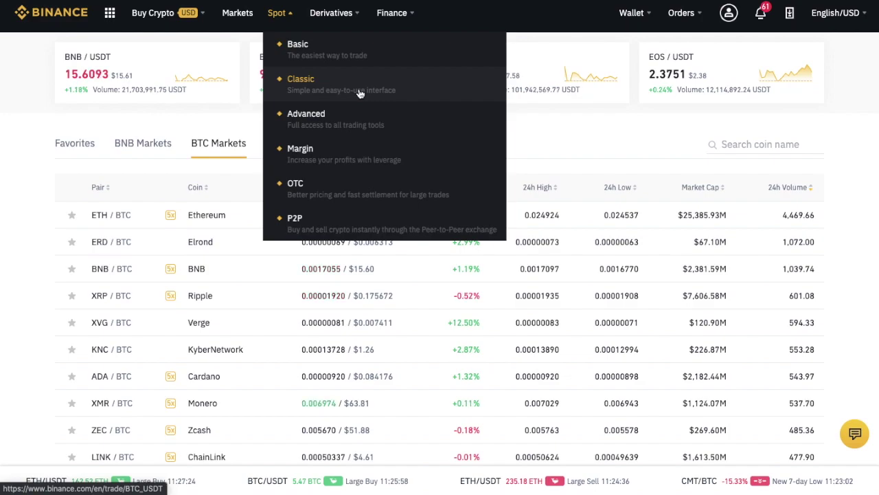
pyautogui.click(360, 93)
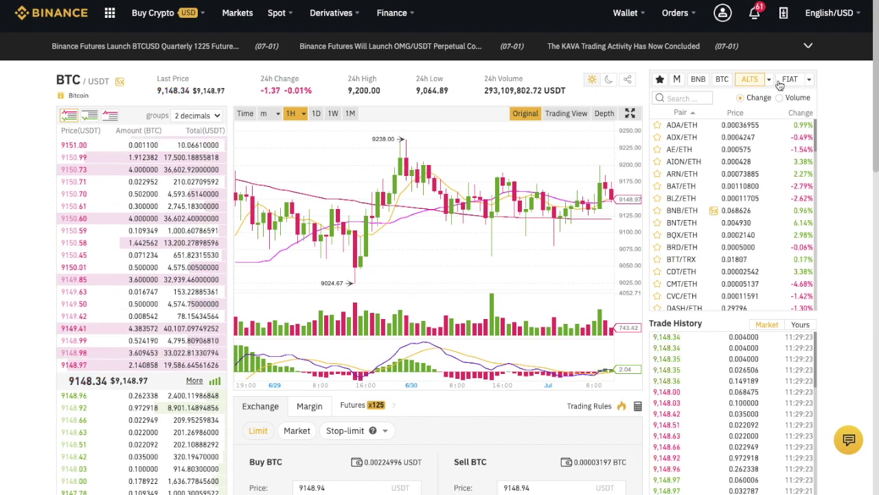
pyautogui.moveTo(770, 82)
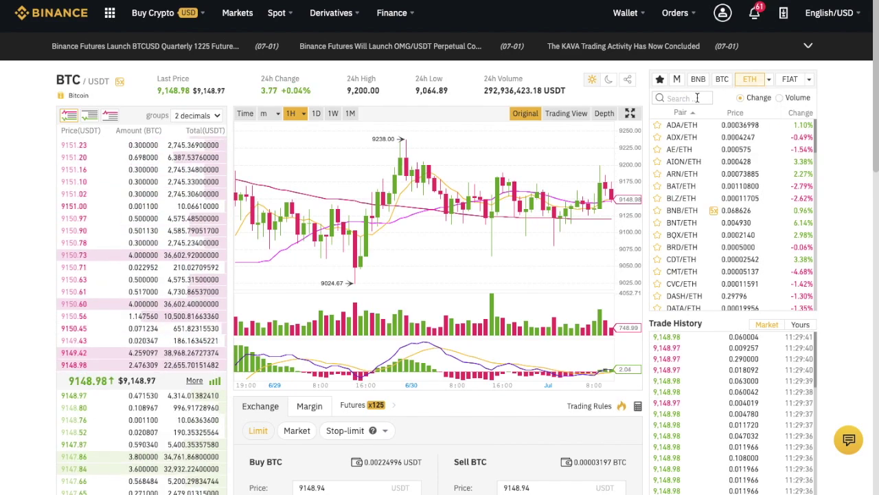
pyautogui.click(686, 192)
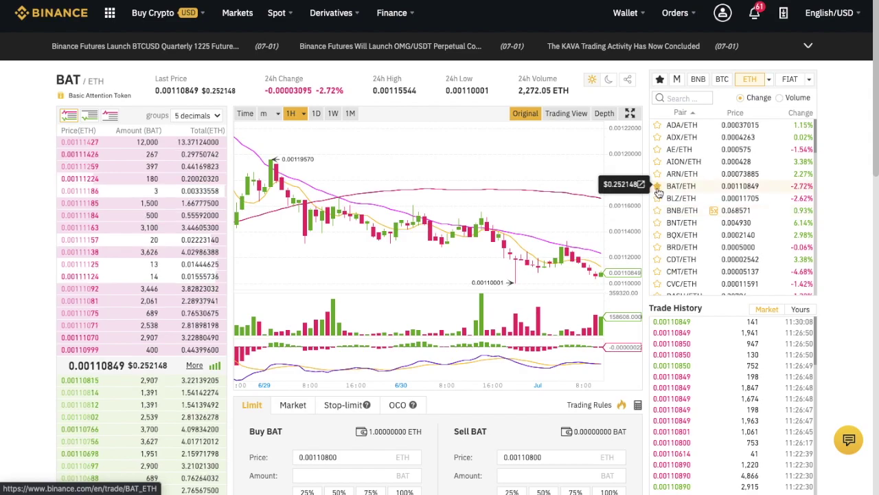
pyautogui.click(657, 188)
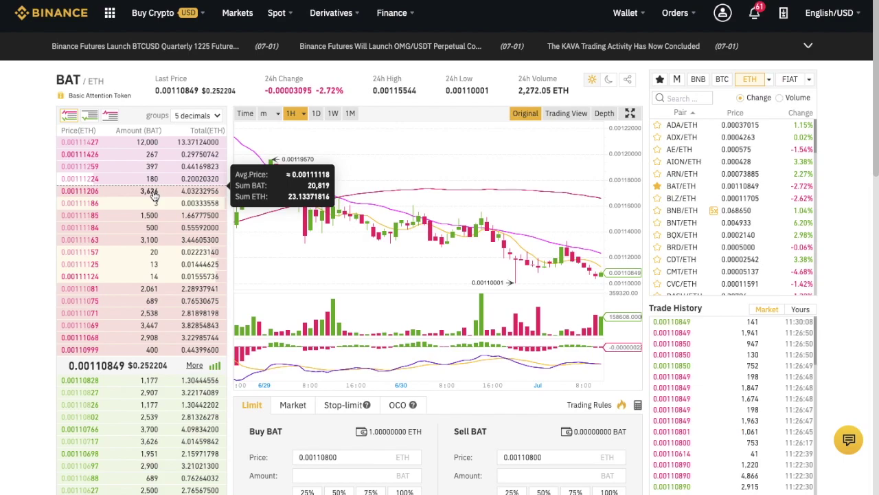
# - Examine the BAT/ETH order book and set the price chart to the 1W interval
pyautogui.scroll(-3, 150, 274)
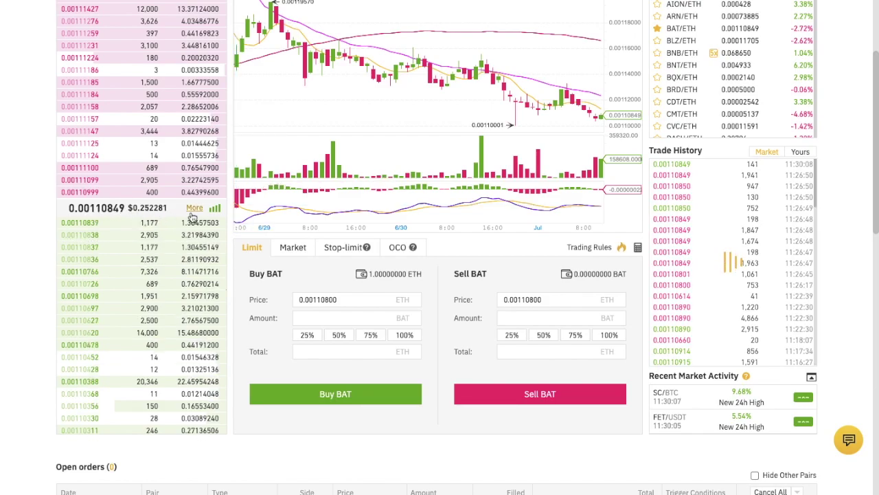
pyautogui.scroll(3, 192, 217)
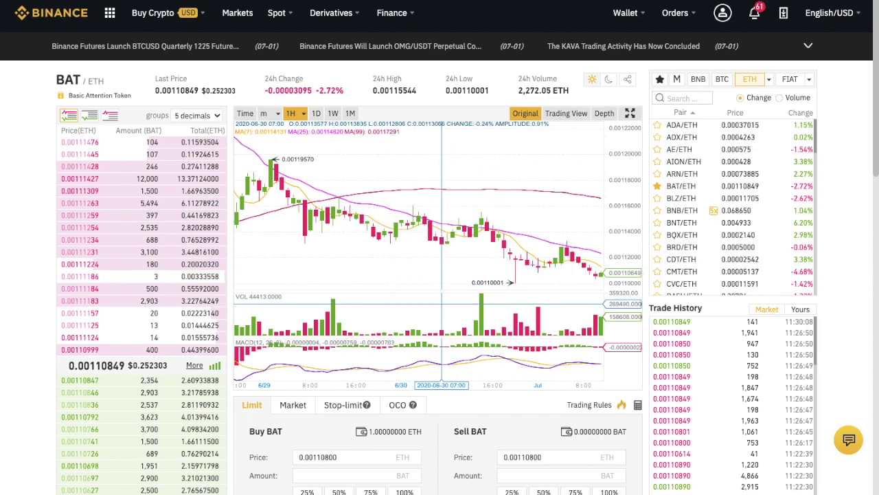
pyautogui.click(332, 113)
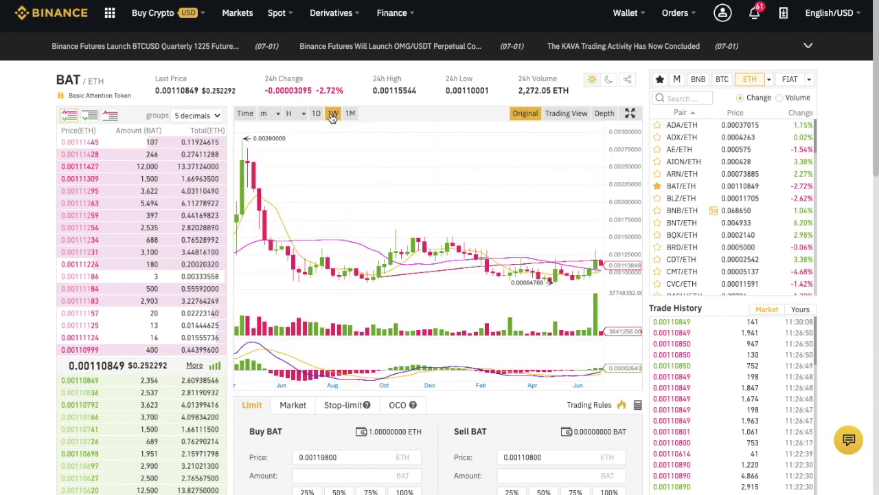
# - View the account's own BAT/ETH trades and return the trade history to all market trades
pyautogui.scroll(-2, 860, 327)
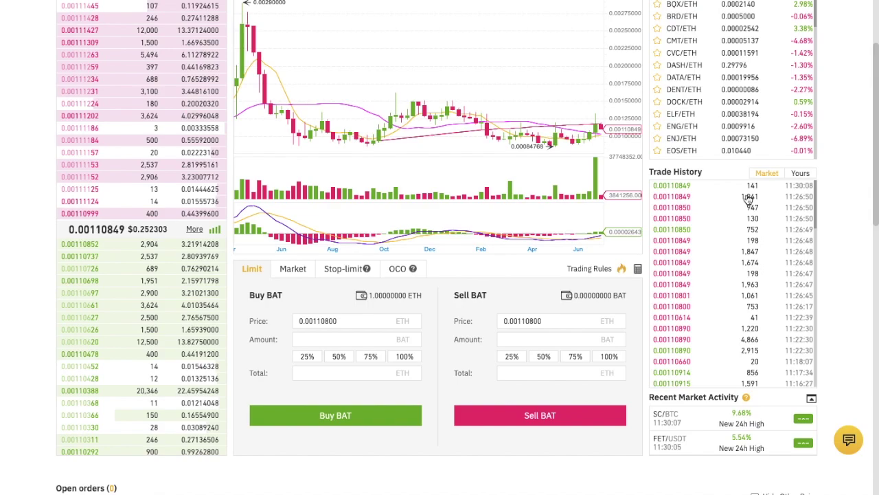
pyautogui.click(801, 175)
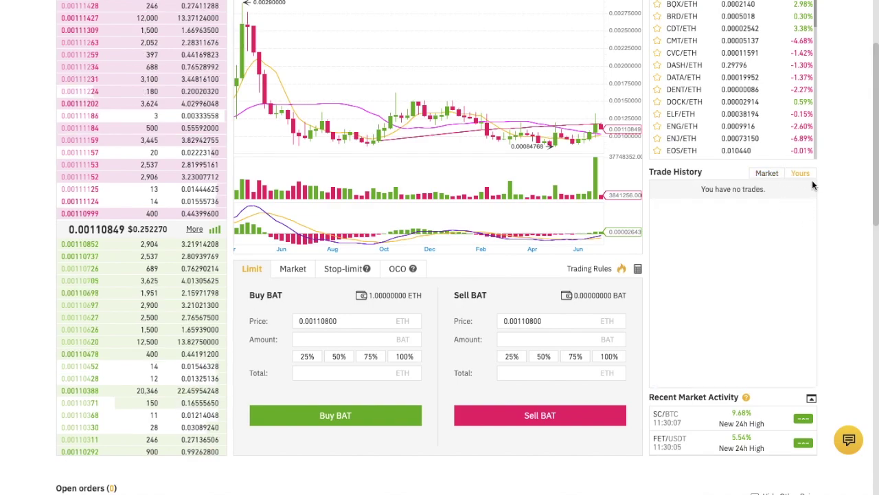
pyautogui.click(767, 174)
pyautogui.scroll(1, 767, 173)
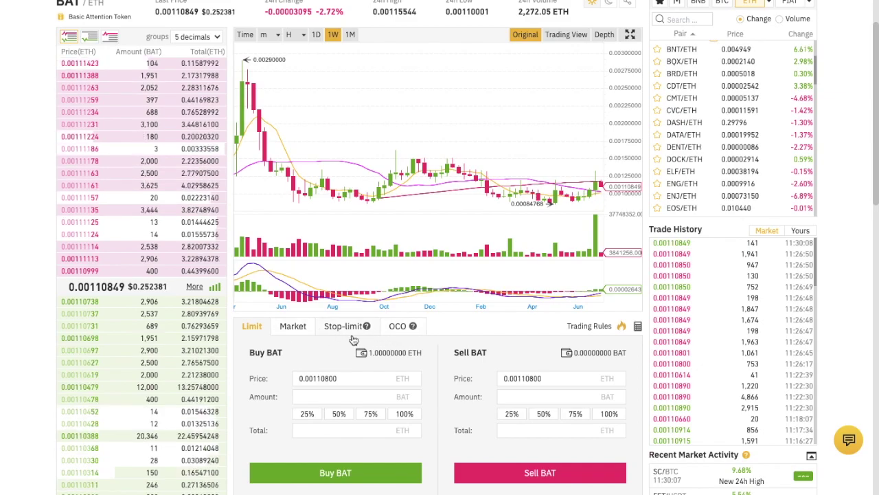
# - Try the 25% and 100% amount presets, and place a market order to buy 70 BAT
pyautogui.click(295, 328)
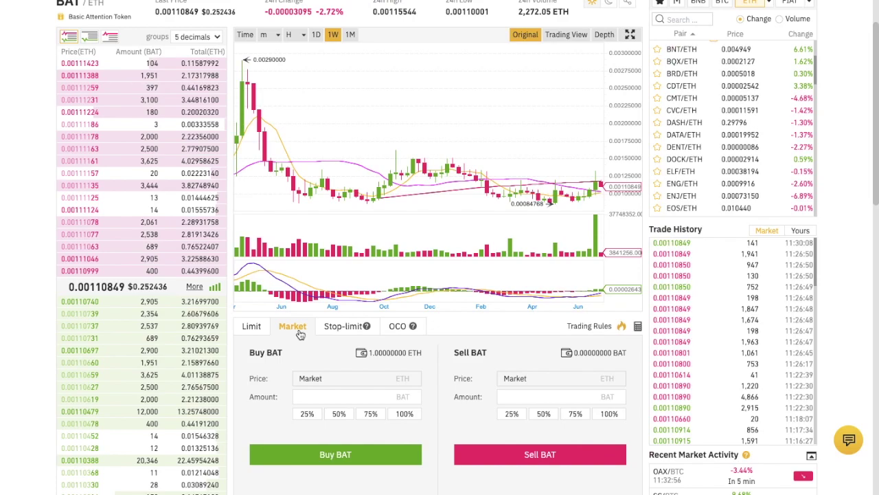
pyautogui.click(307, 414)
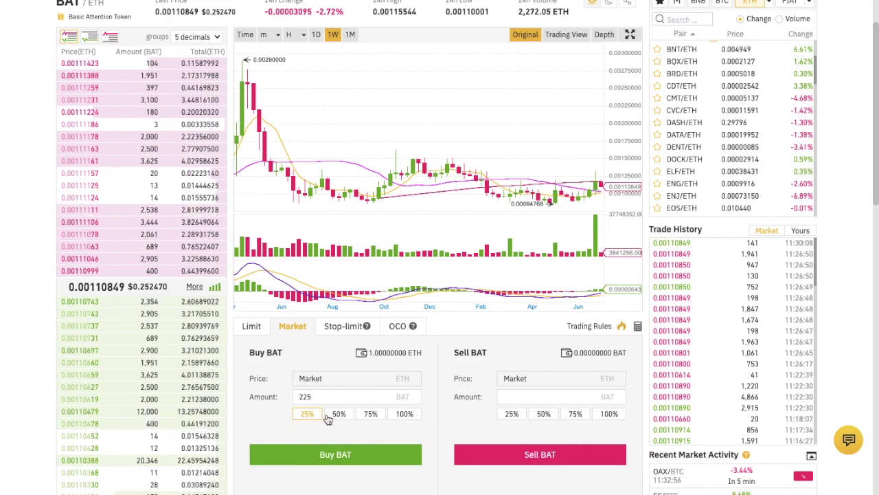
pyautogui.click(403, 420)
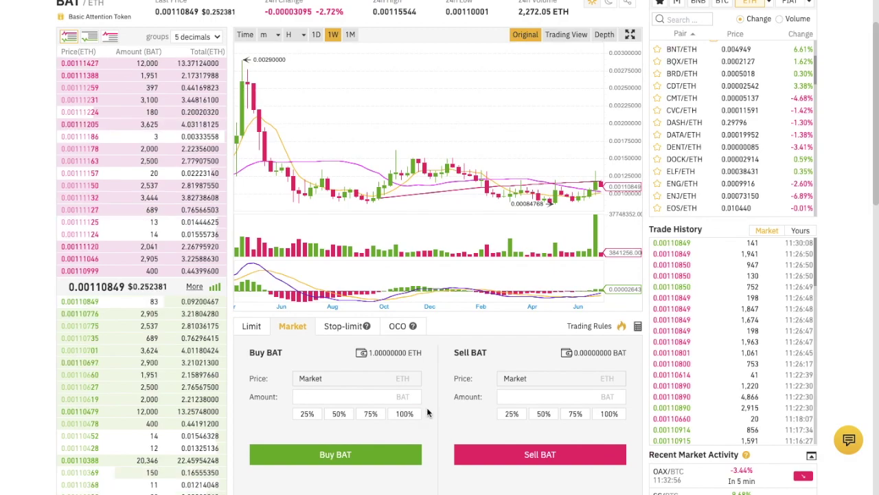
pyautogui.click(343, 397)
pyautogui.write('70')
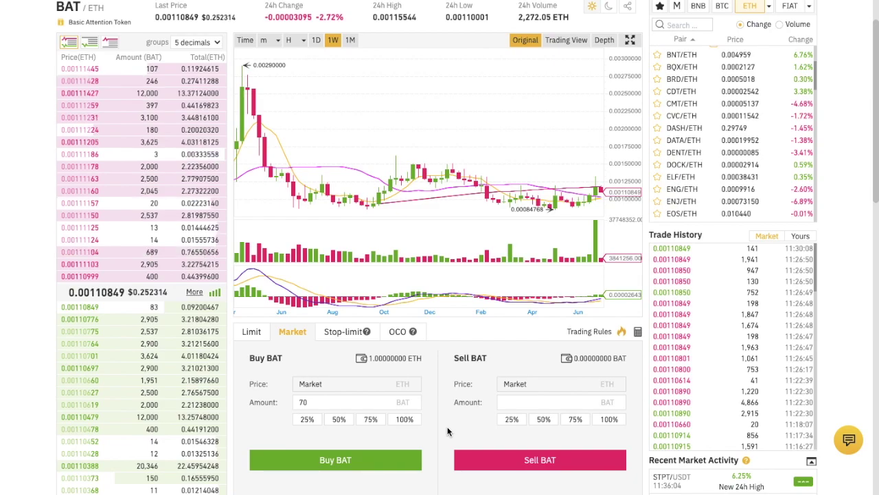
pyautogui.click(341, 467)
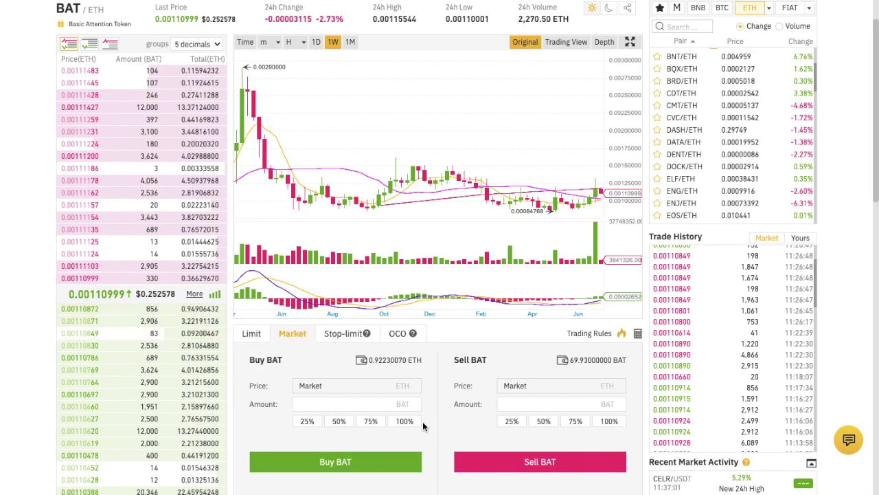
# - Place a limit order to sell 69 BAT at a price of 0.00111124 ETH
pyautogui.click(251, 333)
pyautogui.click(563, 390)
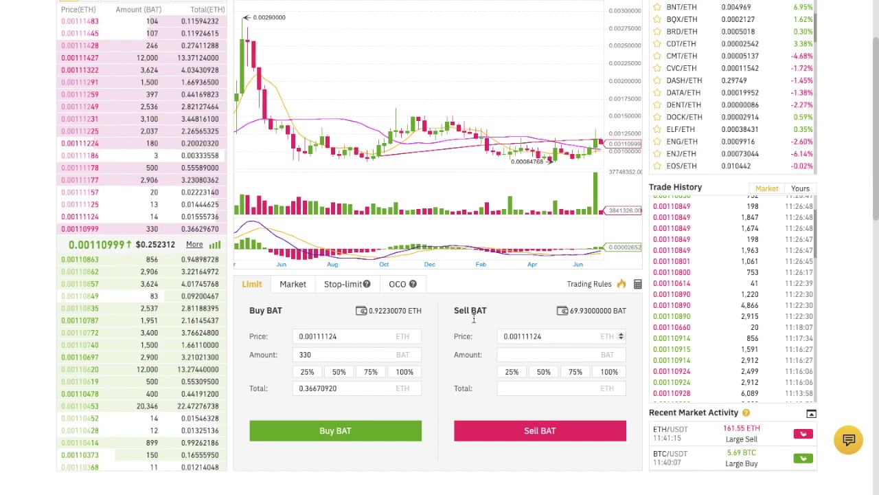
pyautogui.moveTo(81, 214)
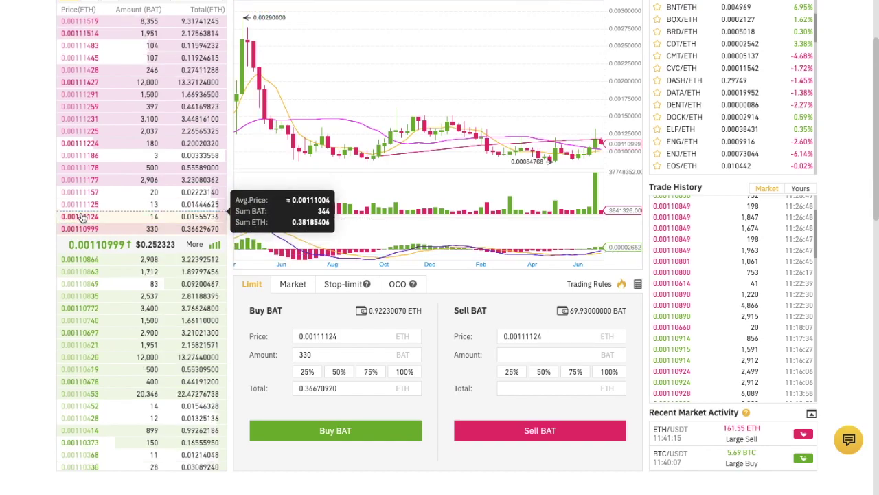
pyautogui.click(539, 354)
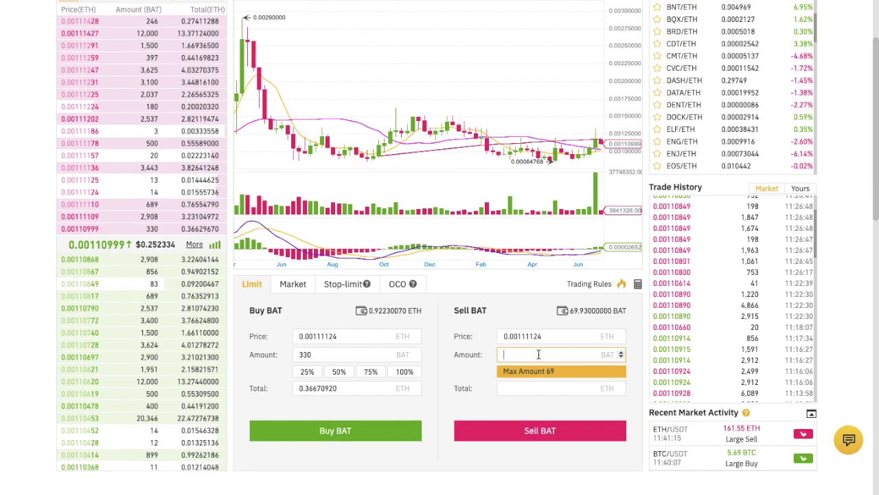
pyautogui.write('69')
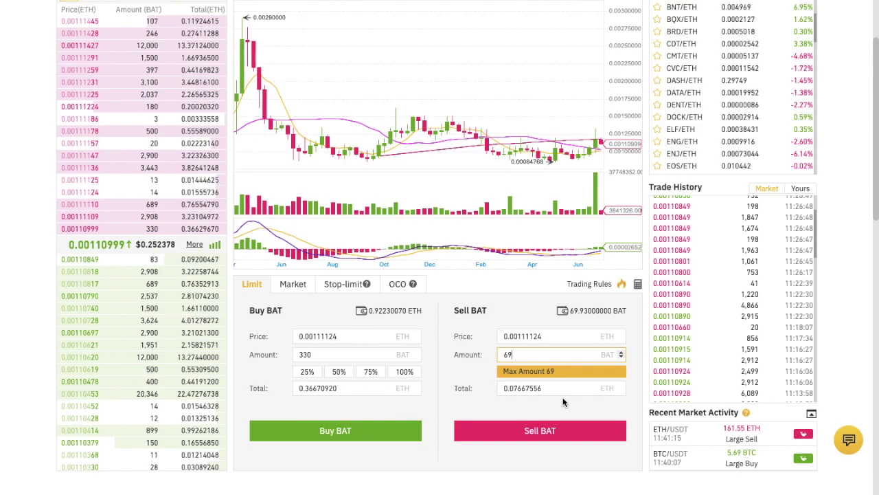
pyautogui.click(555, 430)
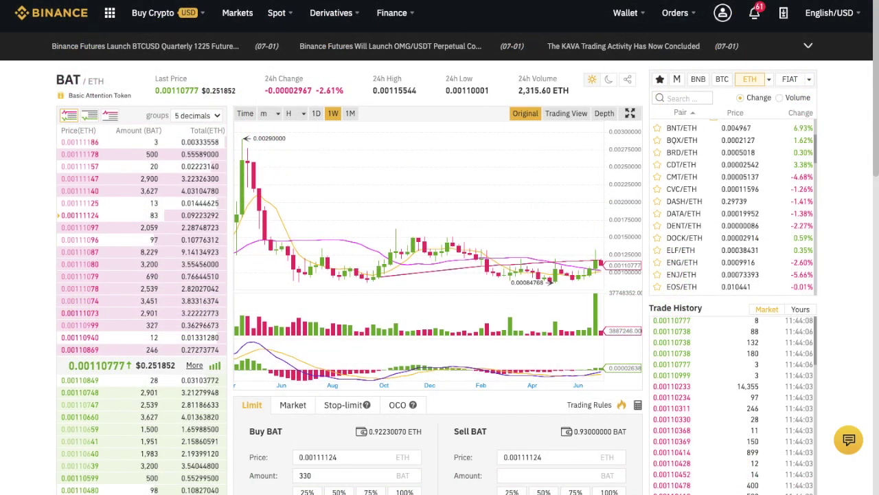
# - Open the ETH withdrawal page from the spot wallet and review the deposit and withdrawal fee schedule
pyautogui.moveTo(639, 15)
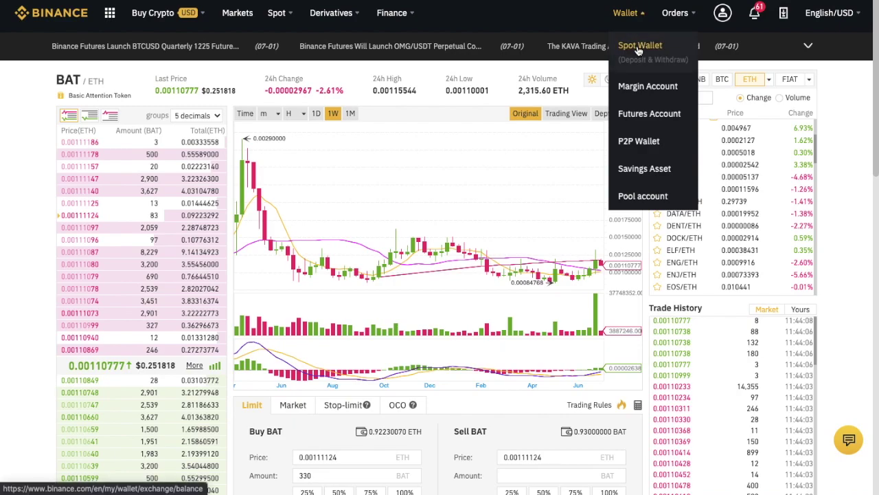
pyautogui.click(639, 46)
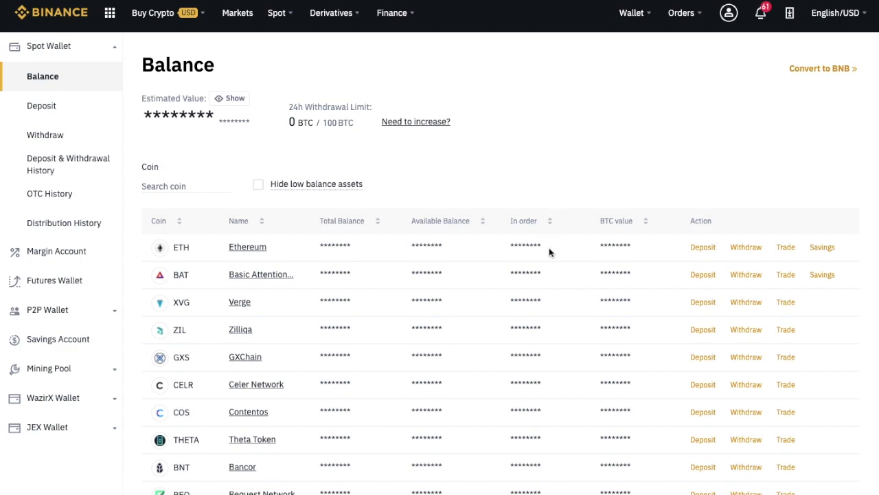
pyautogui.click(743, 251)
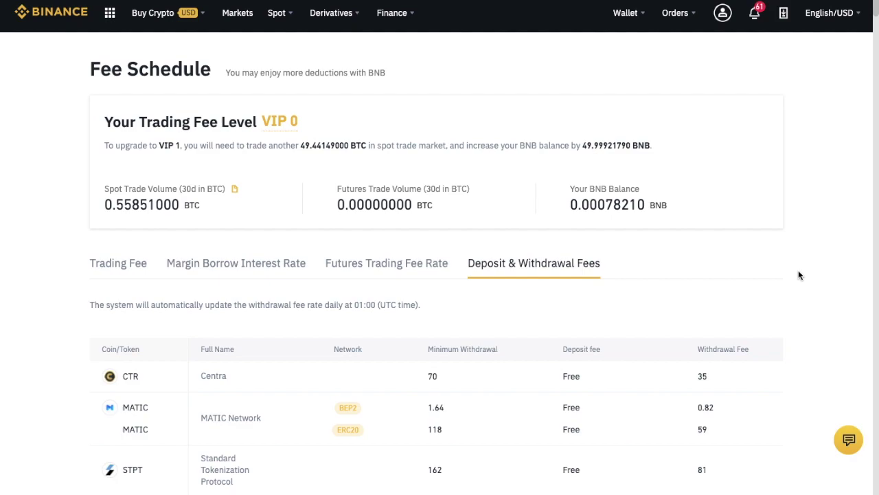
pyautogui.scroll(-3, 799, 271)
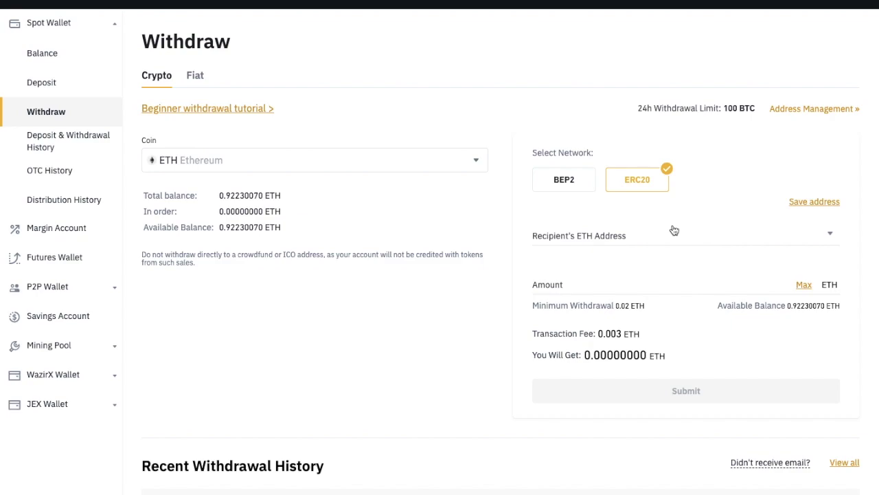
# - Leave the recipient's address empty and enter an ETH withdrawal amount of 0.08, replacing it with the maximum available balance
pyautogui.click(674, 230)
pyautogui.click(403, 333)
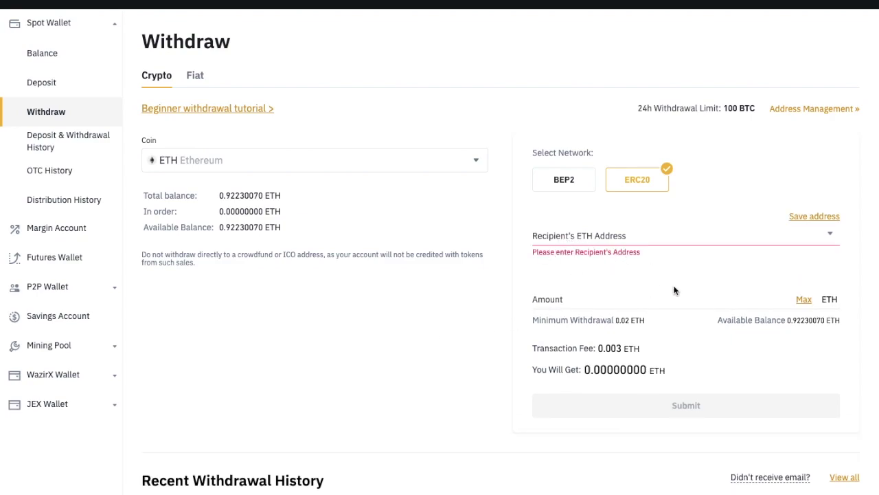
pyautogui.click(617, 294)
pyautogui.write('0.08')
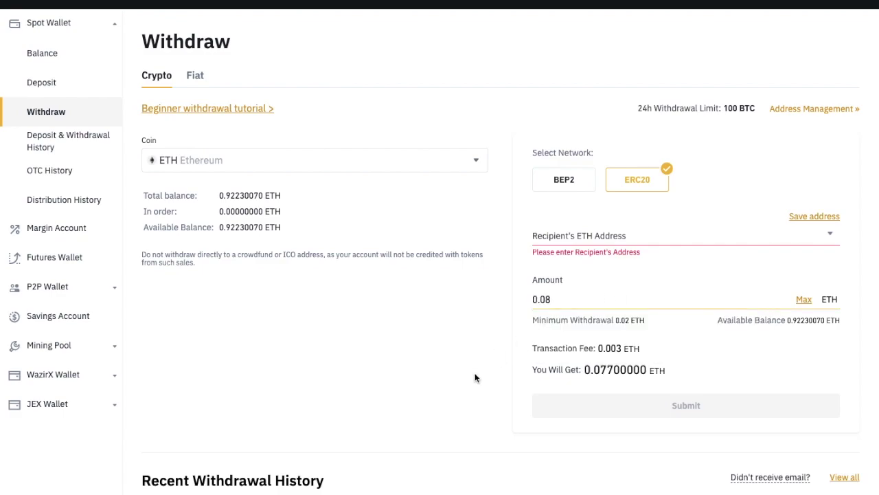
pyautogui.click(808, 303)
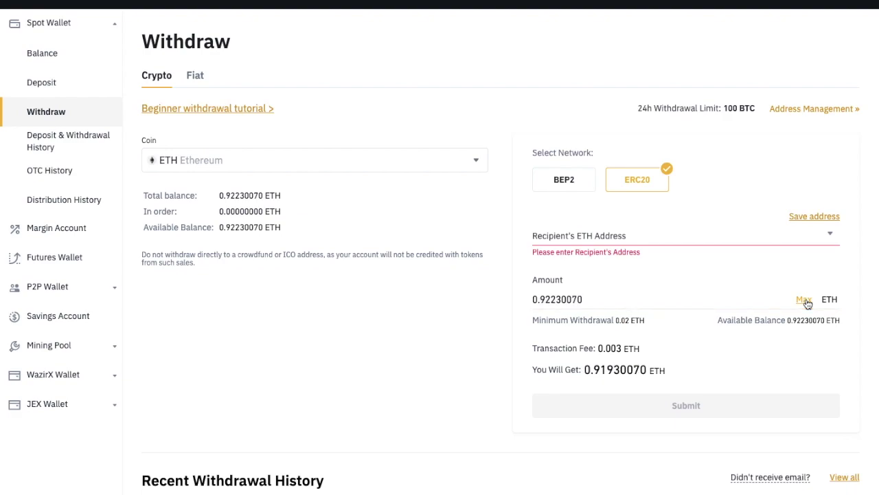